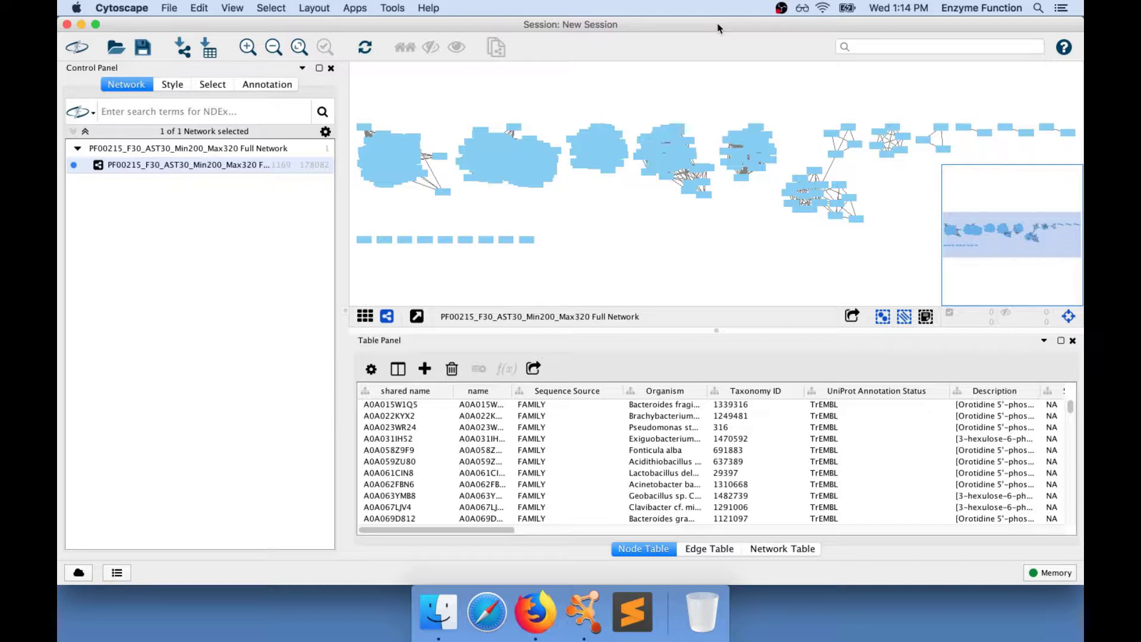
After briefly inspecting a node and an edge, select node A0A1W9ZCI7 and its Node Table row
left_click(936, 127)
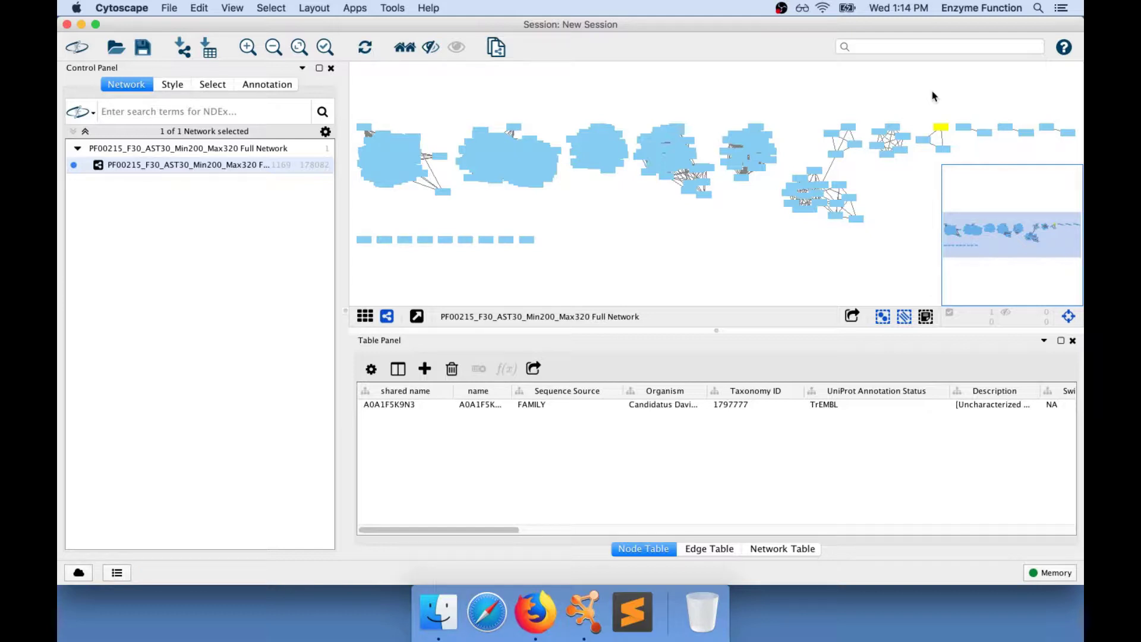
left_click(929, 170)
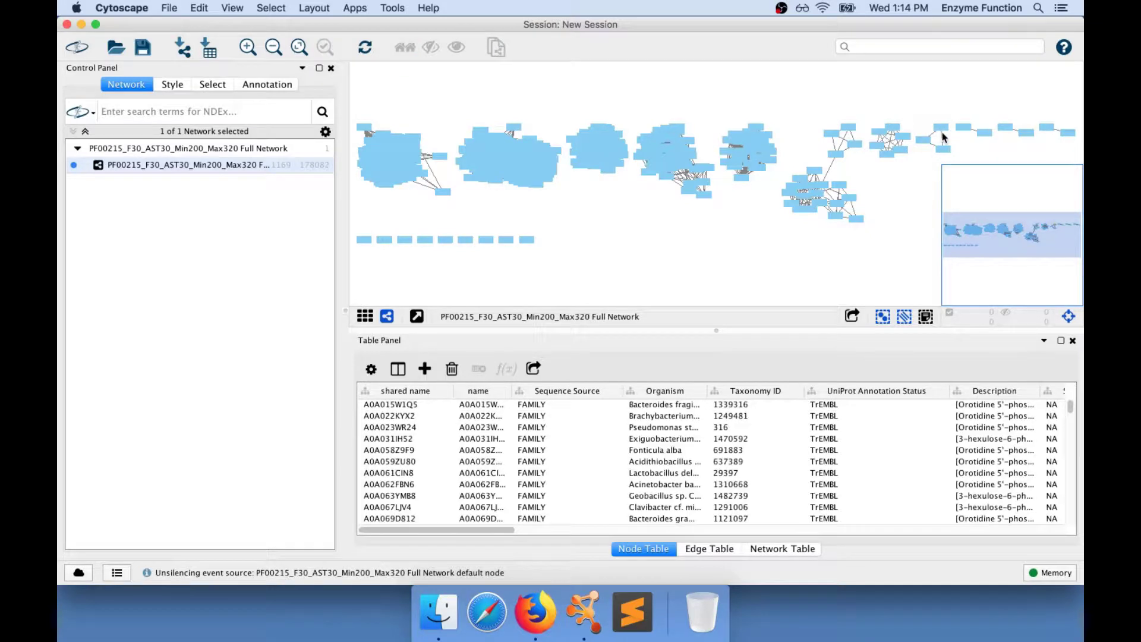
left_click(943, 138)
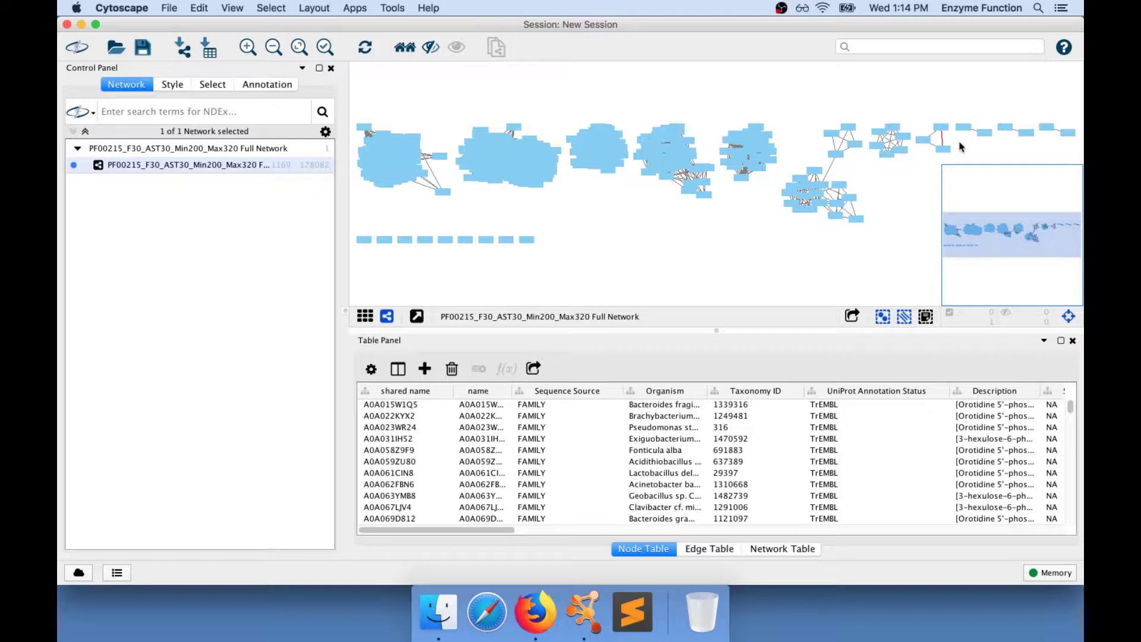
left_click(925, 189)
left_click(945, 150)
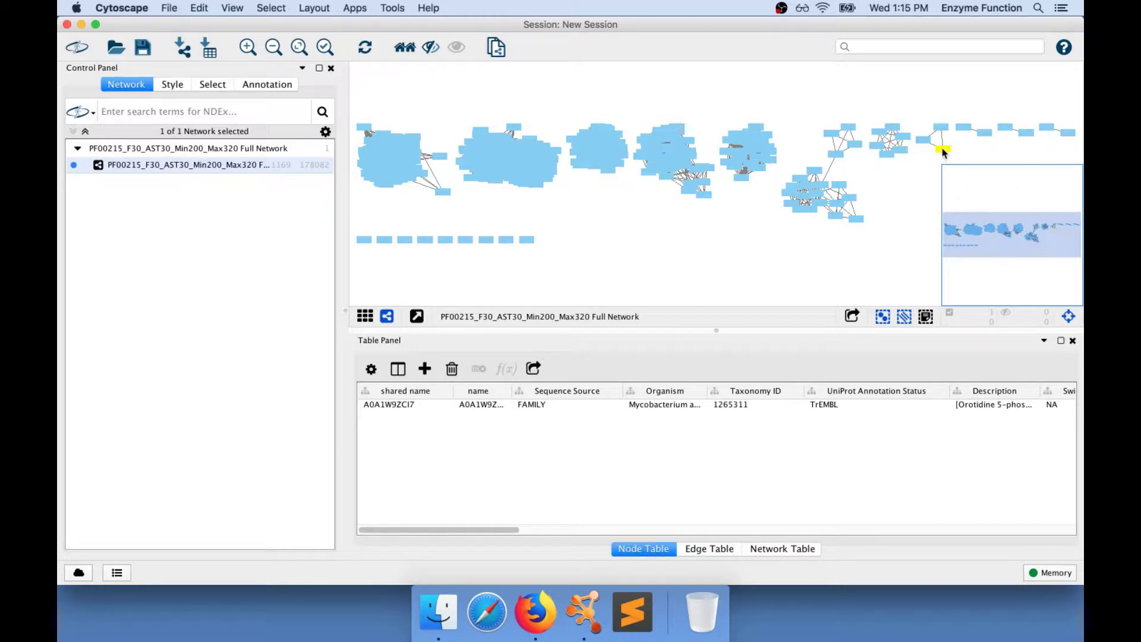
left_click(377, 406)
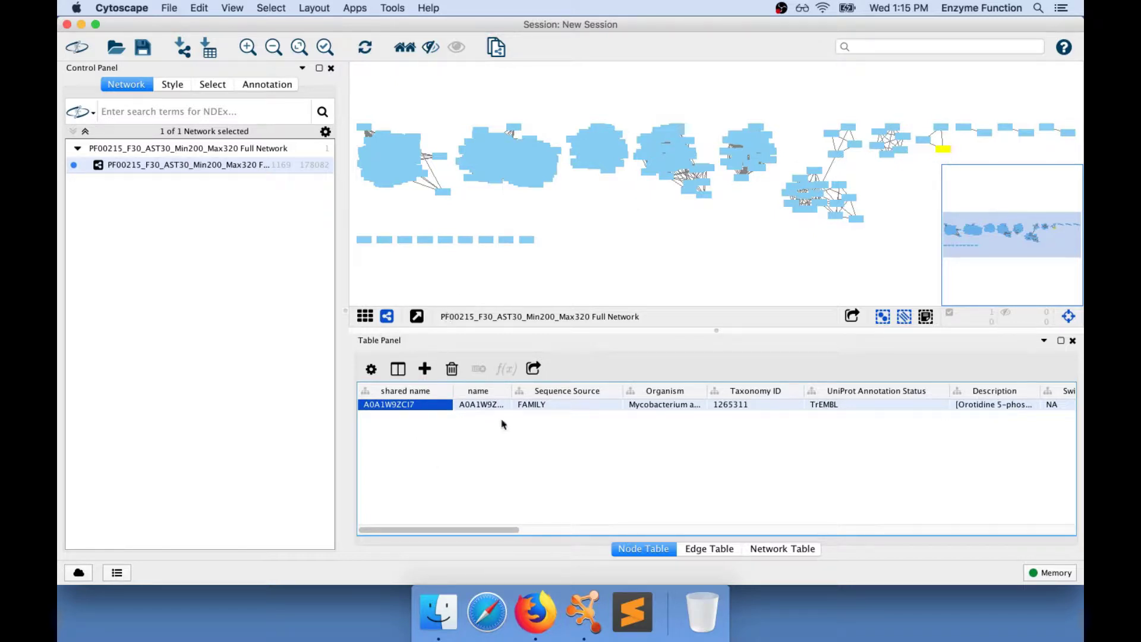
Scroll the Node Table and widen the Organism and Description columns to show Orotidine 5-phosphate decarboxylase
left_click_drag(448, 534, 381, 551)
left_click_drag(705, 391, 859, 407)
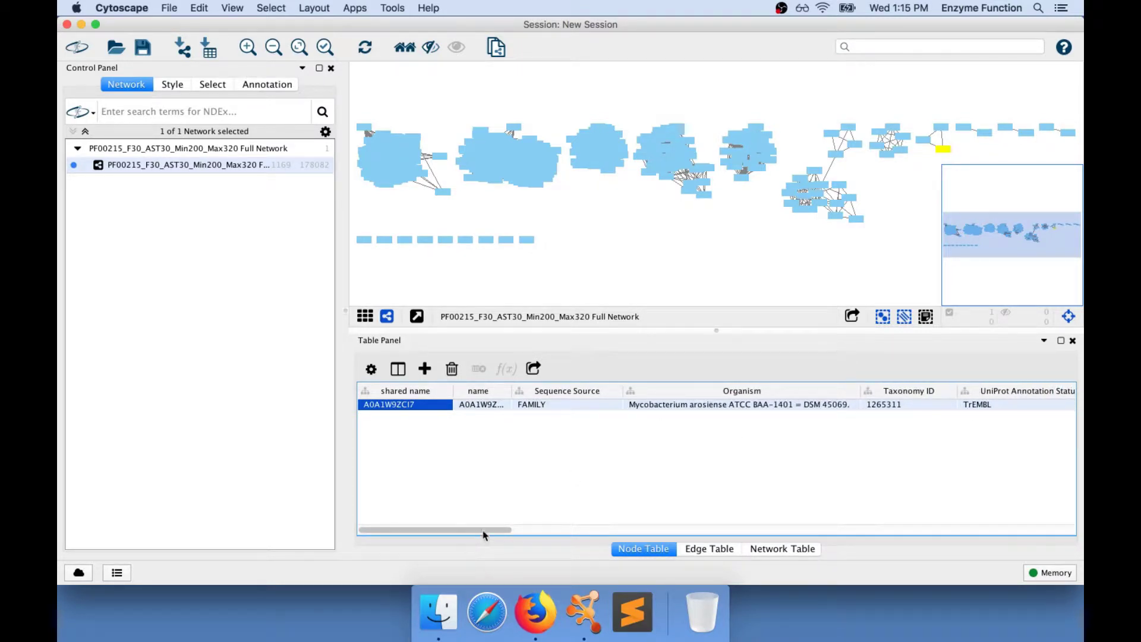
left_click_drag(483, 531, 537, 550)
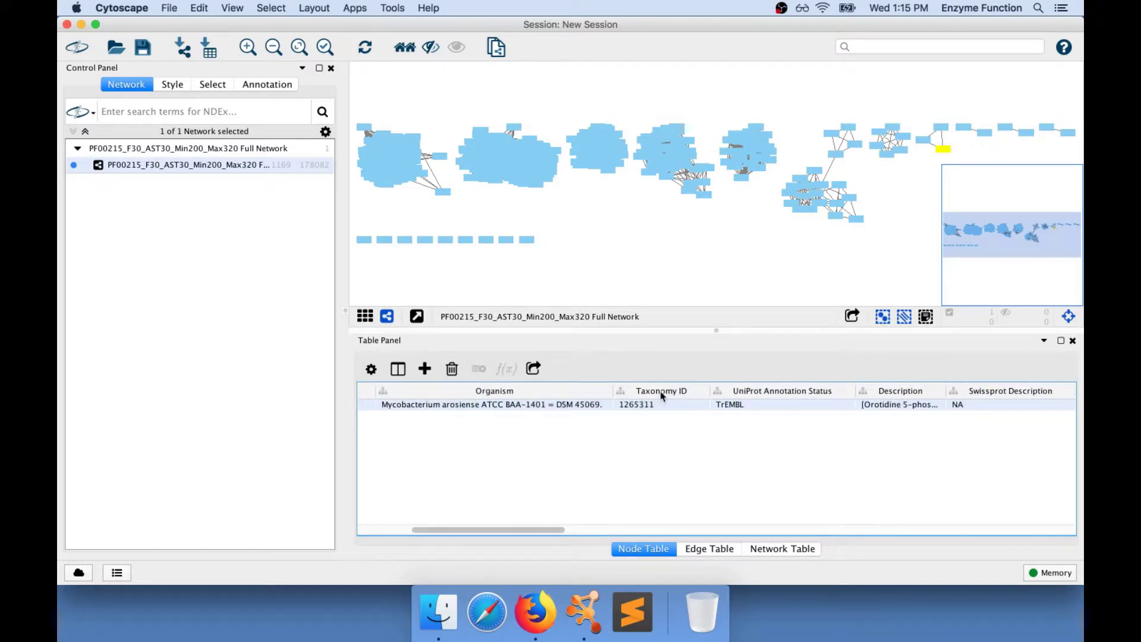
left_click_drag(517, 531, 569, 532)
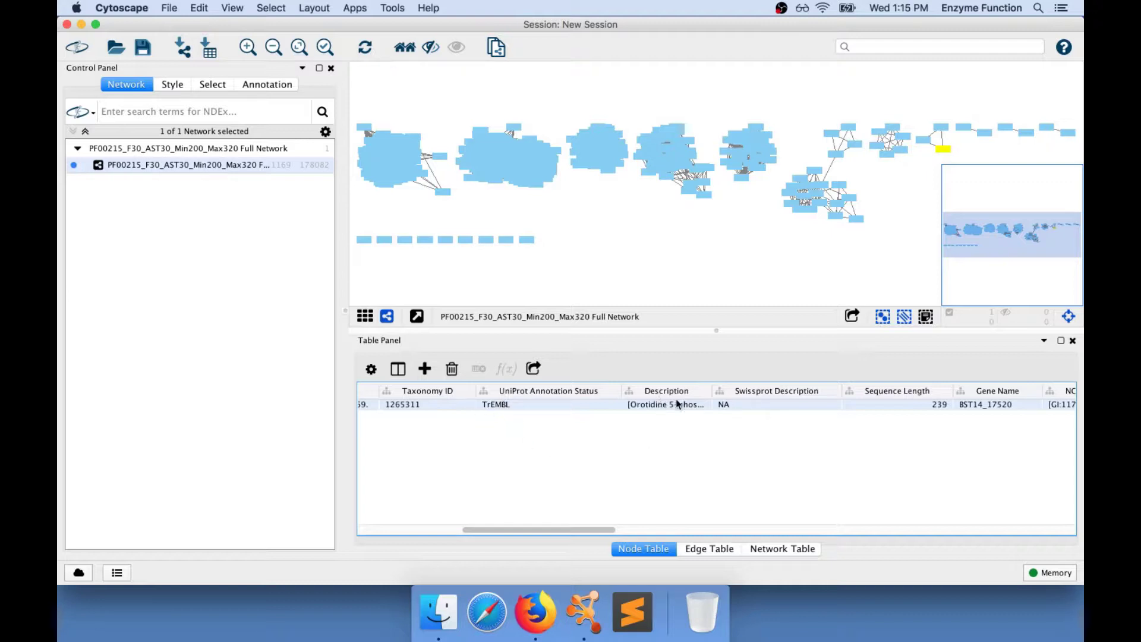
left_click_drag(711, 392, 816, 393)
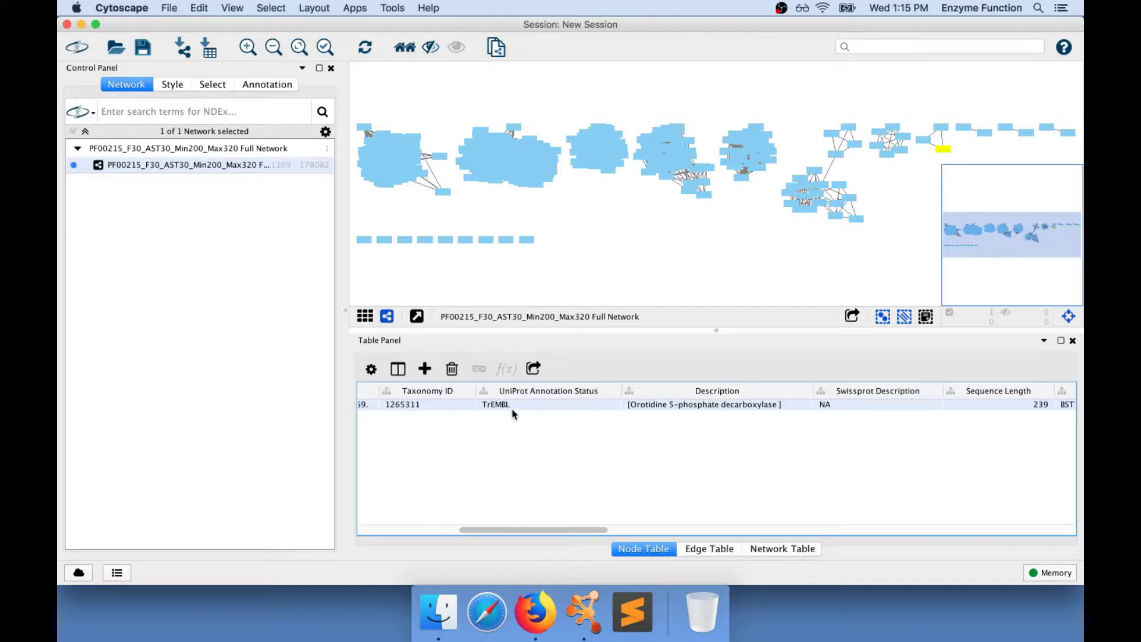
left_click_drag(529, 531, 532, 532)
scroll(533, 532, "right", 5)
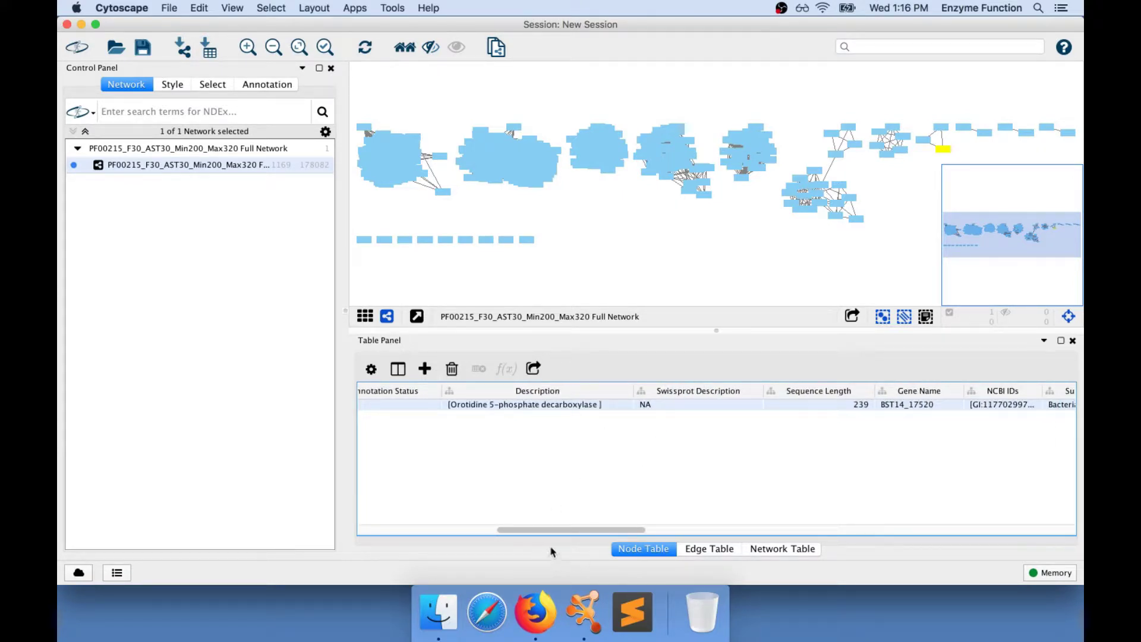
Widen the NCBI IDs and Species columns to reveal Mycobacterium arosiense ATCC BAA-1401 = DSM 45069
left_click_drag(548, 531, 635, 531)
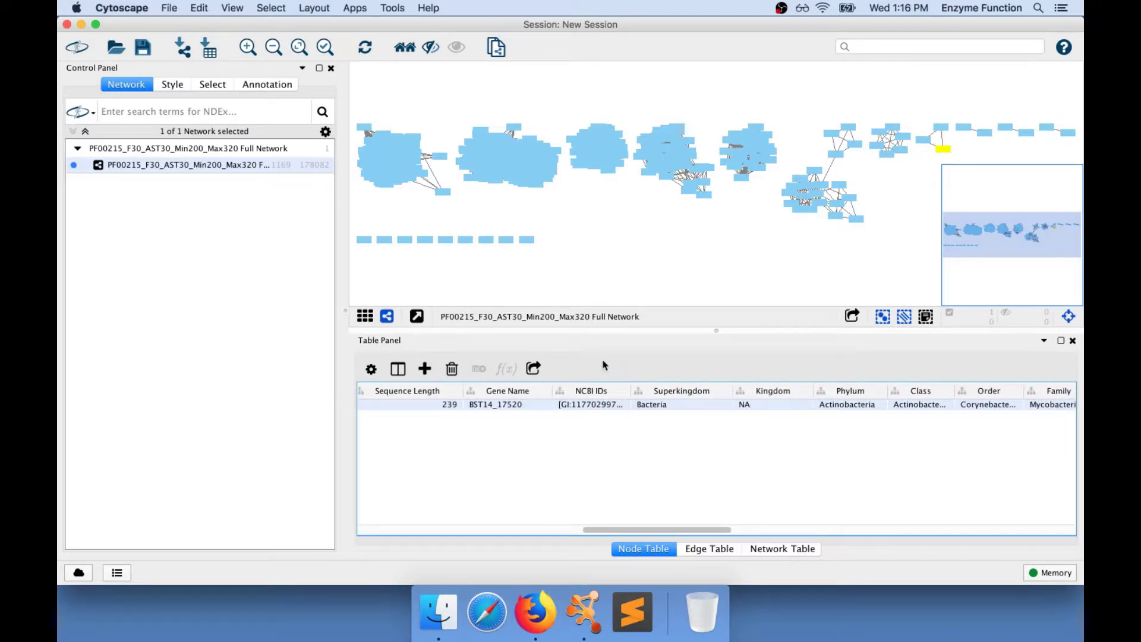
left_click_drag(631, 391, 732, 393)
left_click_drag(676, 532, 749, 531)
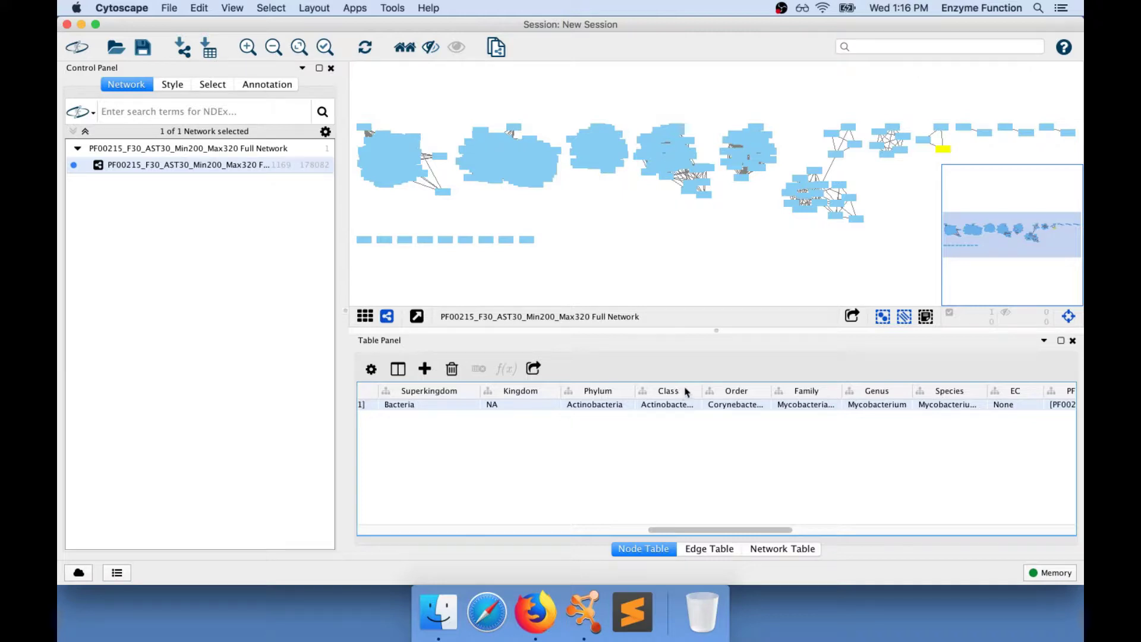
left_click_drag(667, 533, 710, 529)
left_click_drag(780, 390, 944, 406)
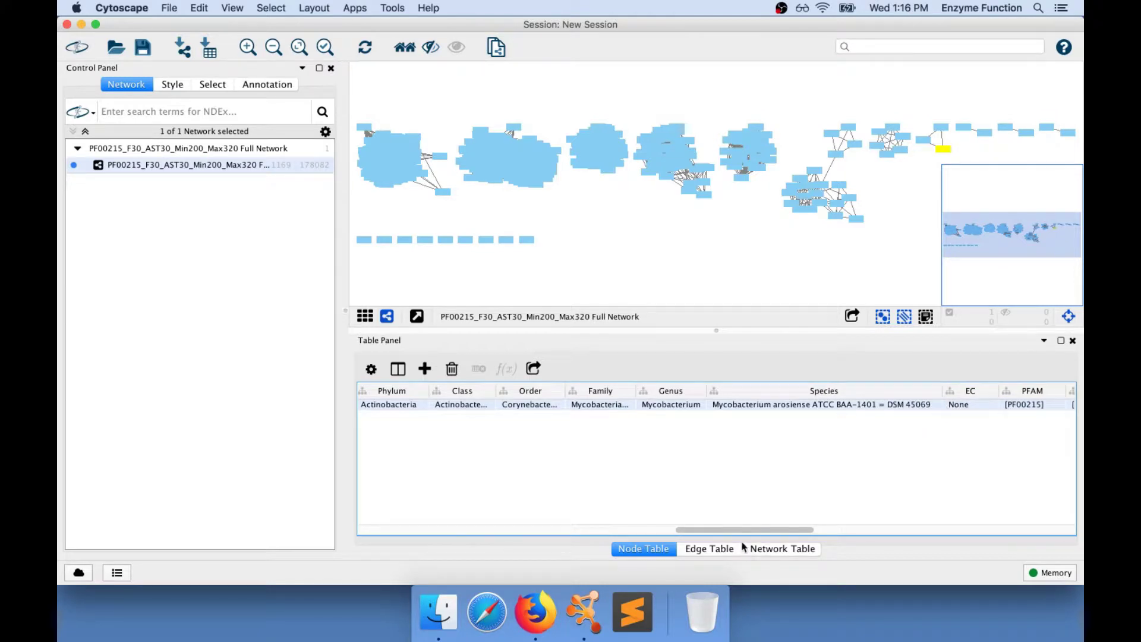
left_click_drag(740, 531, 781, 530)
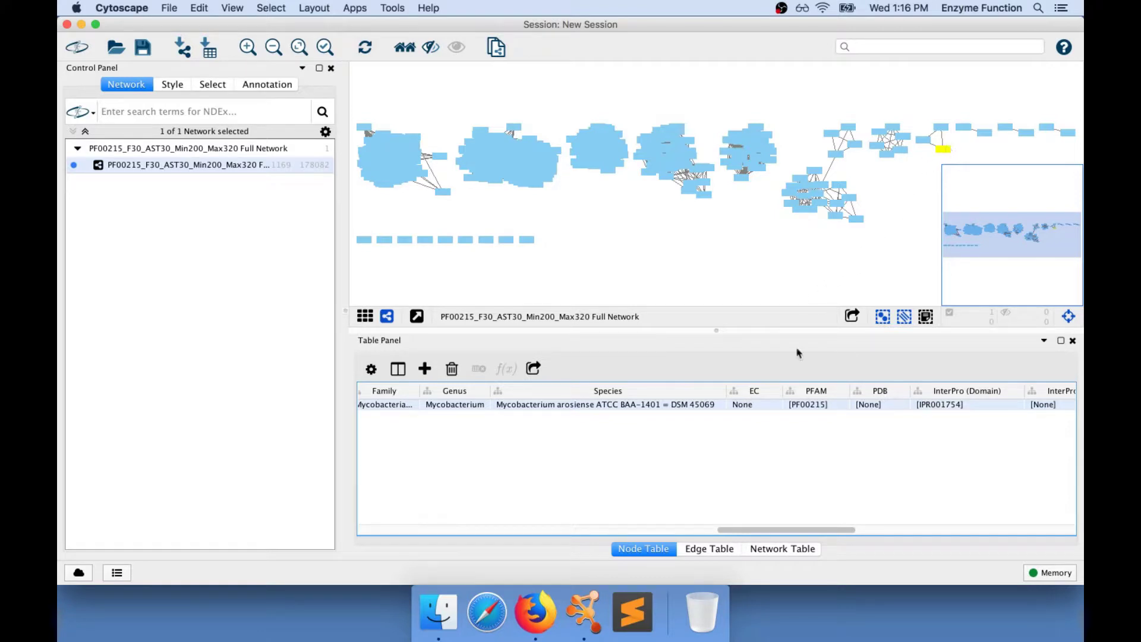
left_click_drag(786, 529, 840, 529)
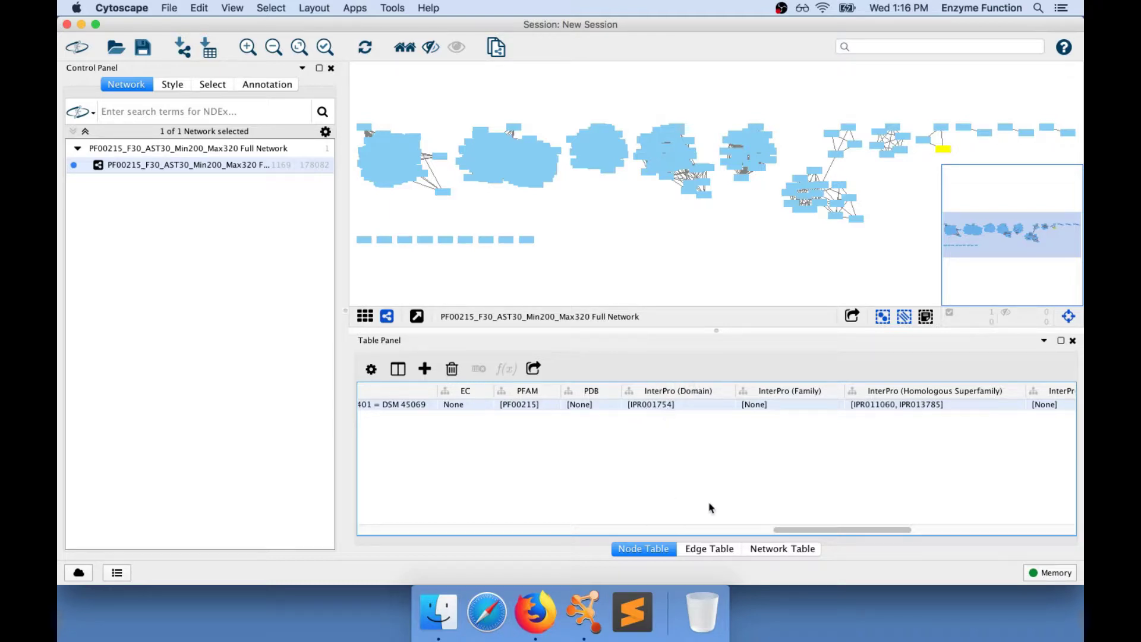
mouse_move(811, 535)
left_mouse_down()
mouse_move(982, 530)
mouse_move(808, 536)
left_mouse_up()
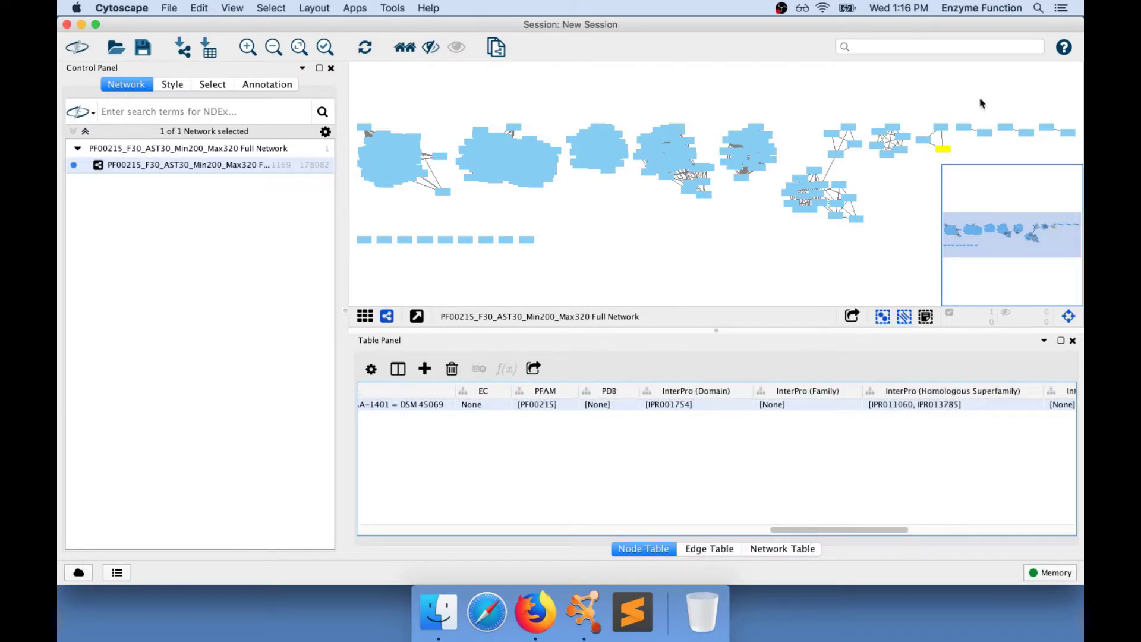
Select edge A0A1F5K9N3,A0A1W9ZCI7 and widen its shared name column in the Edge Table
left_click(973, 150)
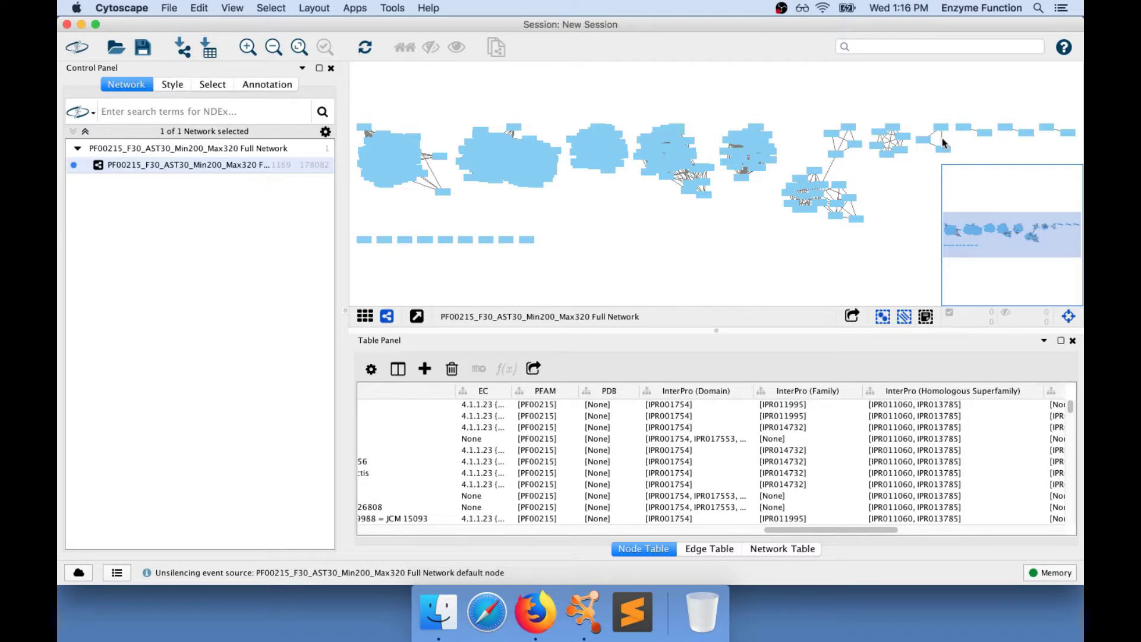
left_click(942, 141)
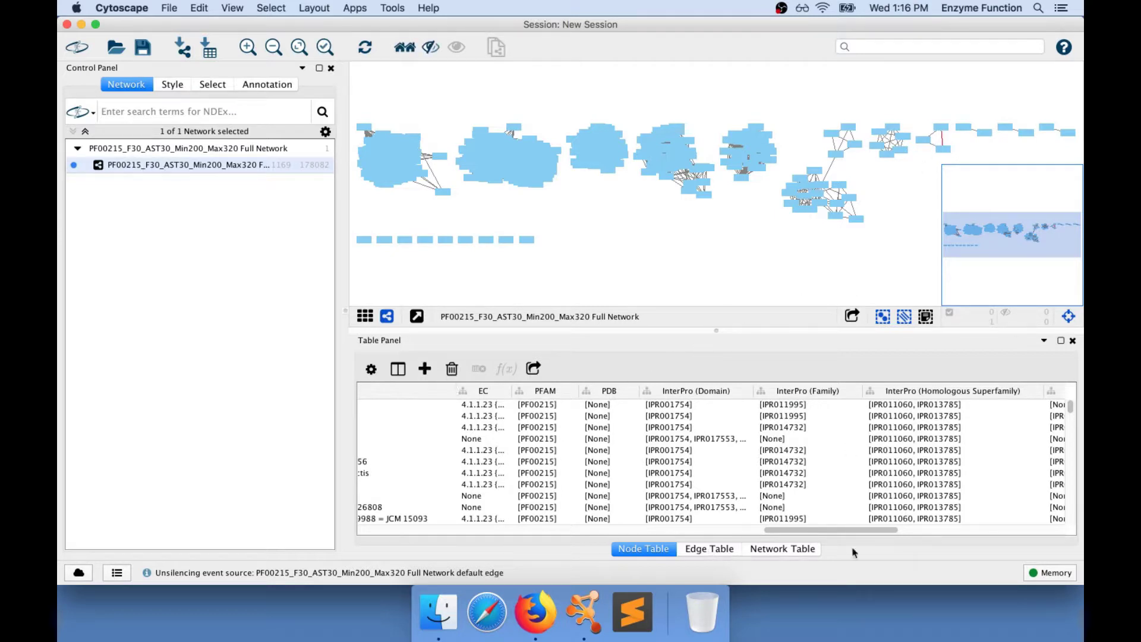
left_click(712, 552)
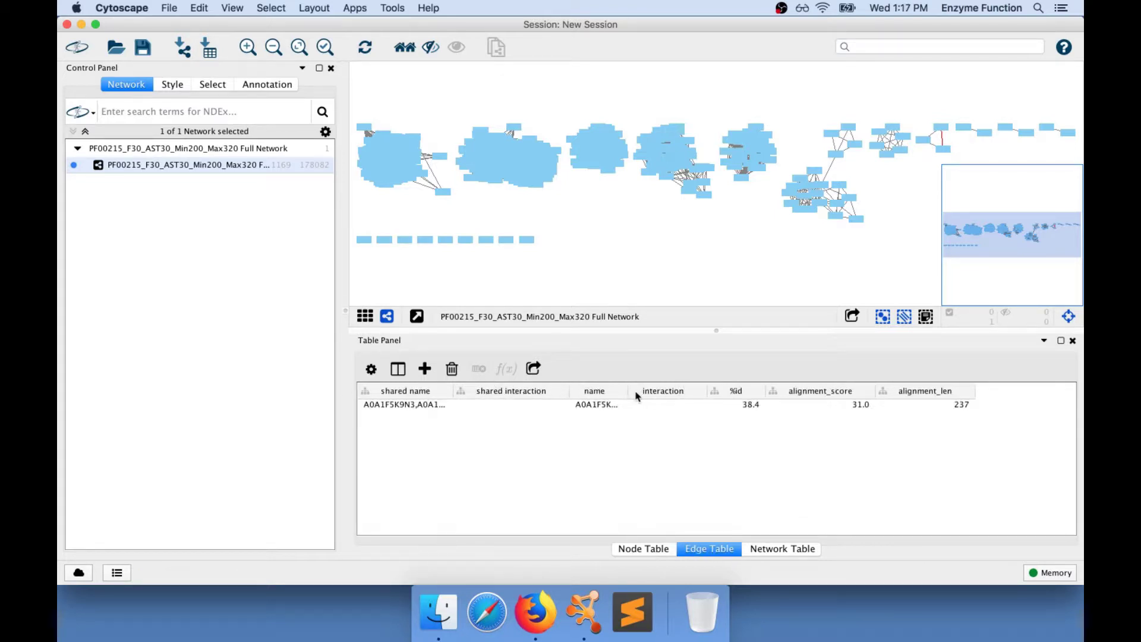
left_click_drag(454, 392, 478, 398)
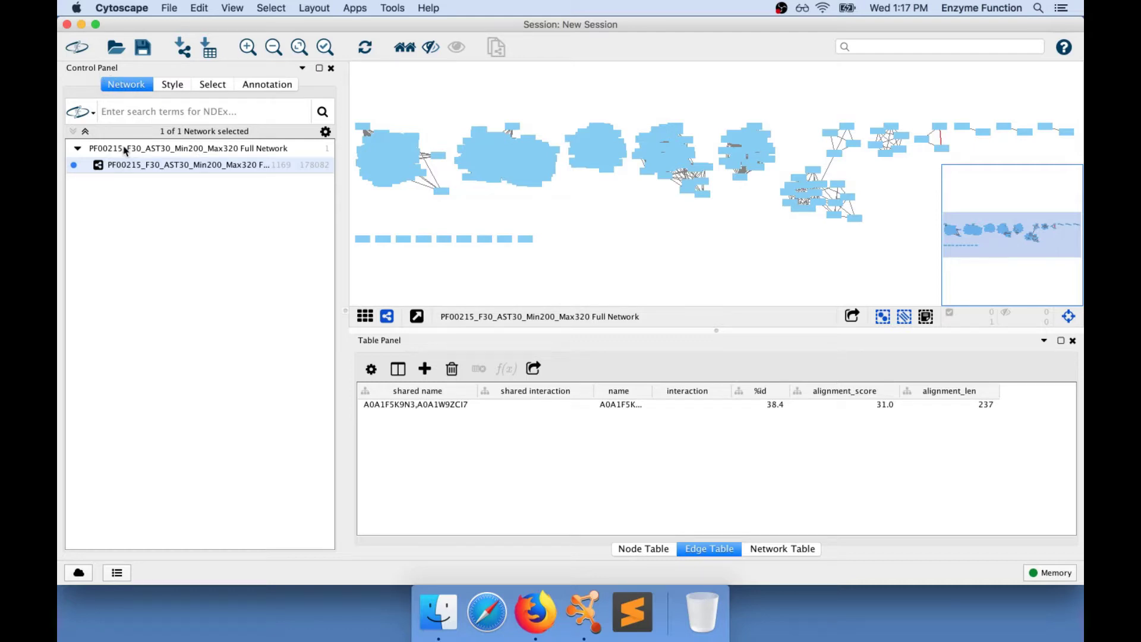
Reselect the network in the Network panel and display its default node style properties
left_click(164, 153)
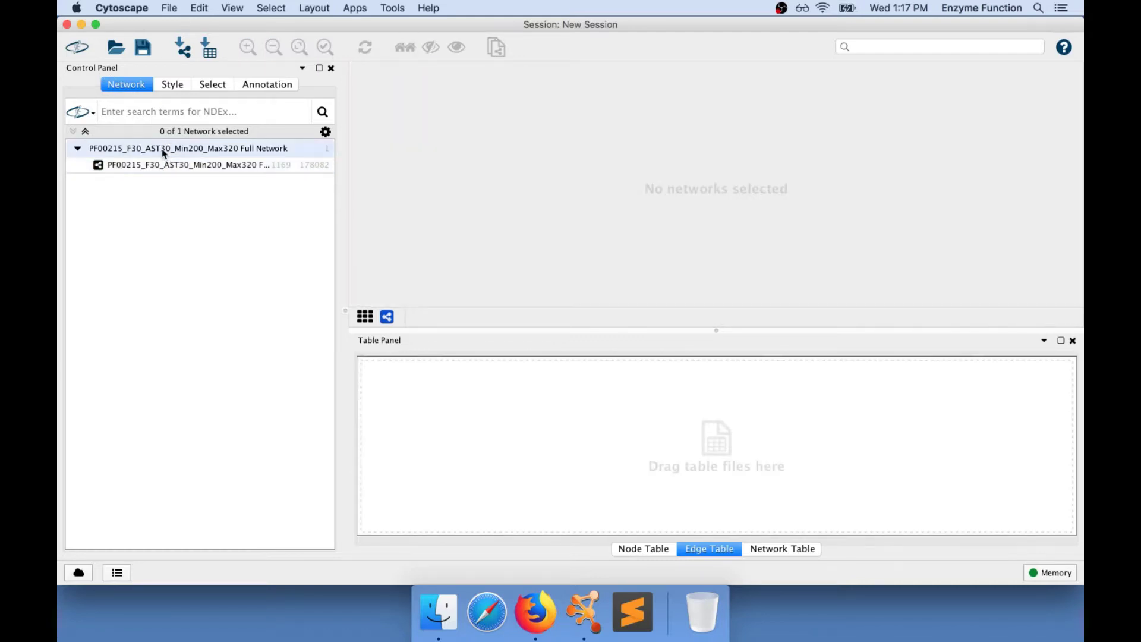
left_click(117, 172)
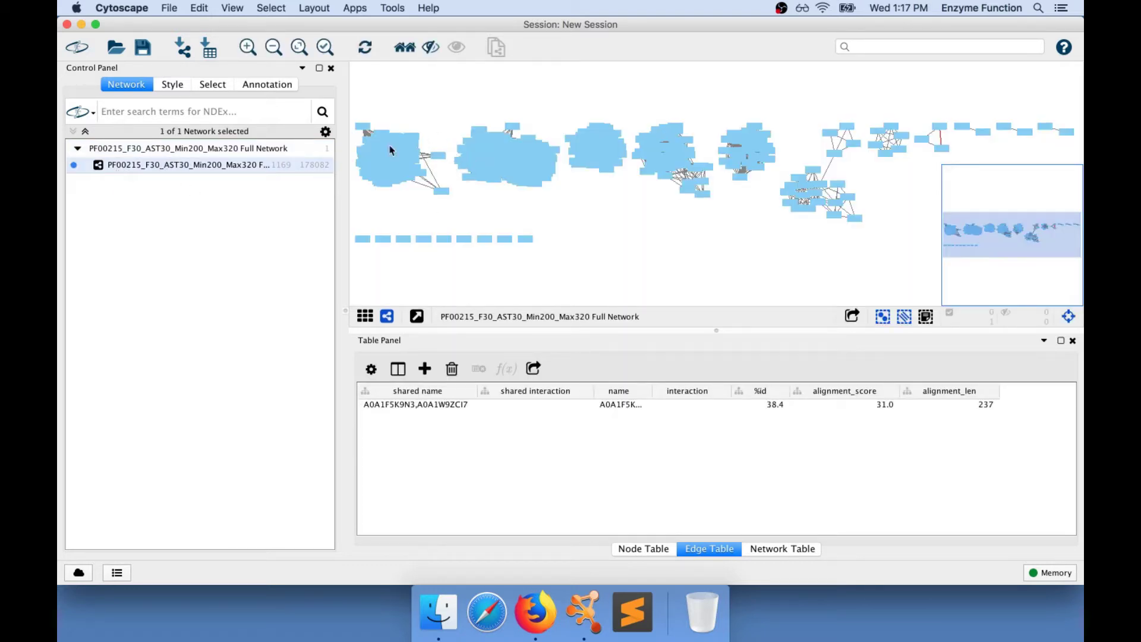
left_click(172, 87)
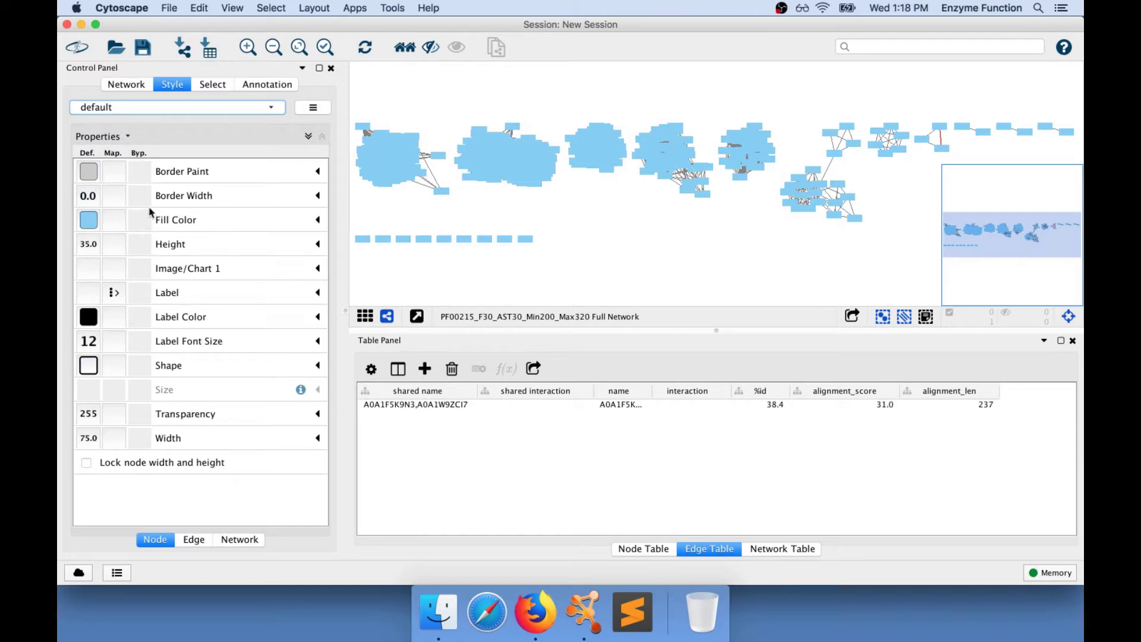
Open the Select panel's Default filter without adding a filter, and return to the Node Table
left_click(212, 85)
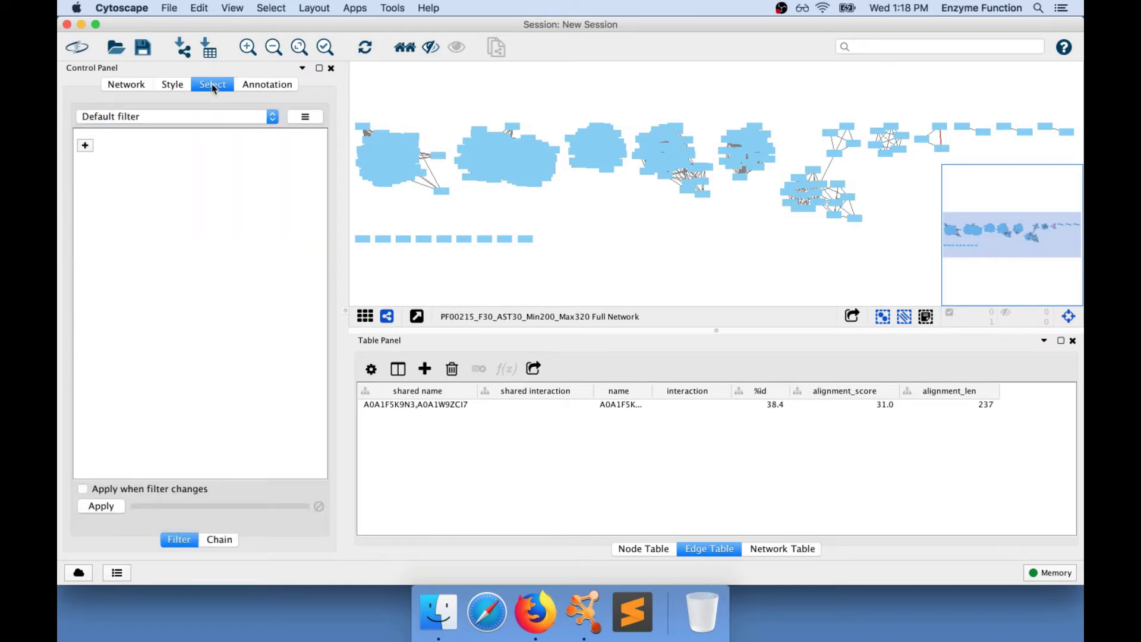
left_click(86, 146)
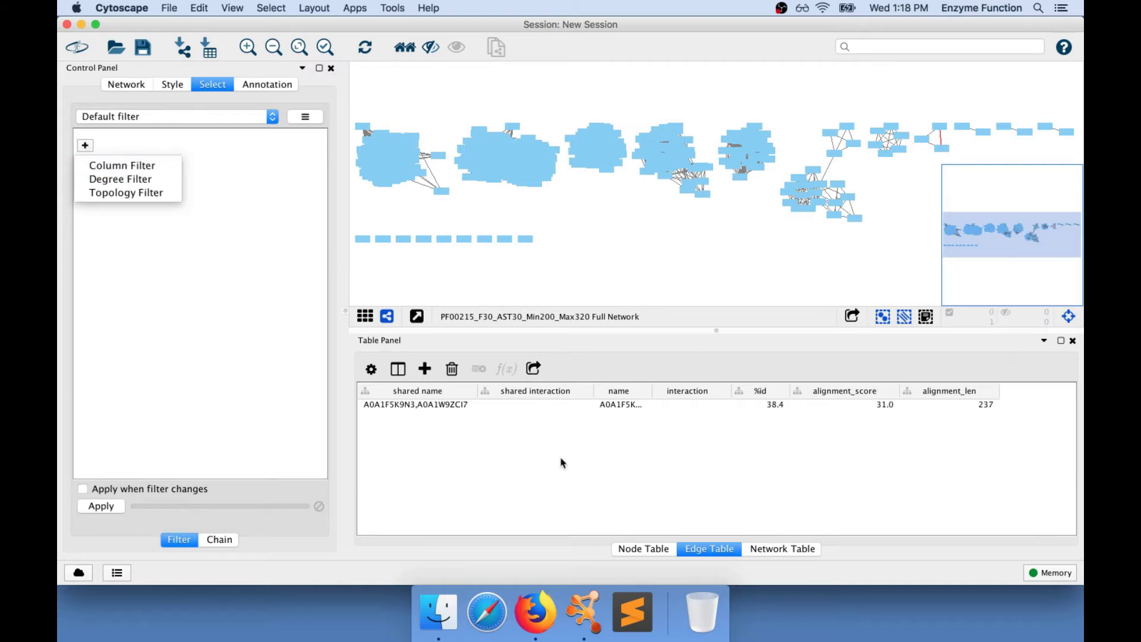
left_click(642, 550)
left_click(641, 551)
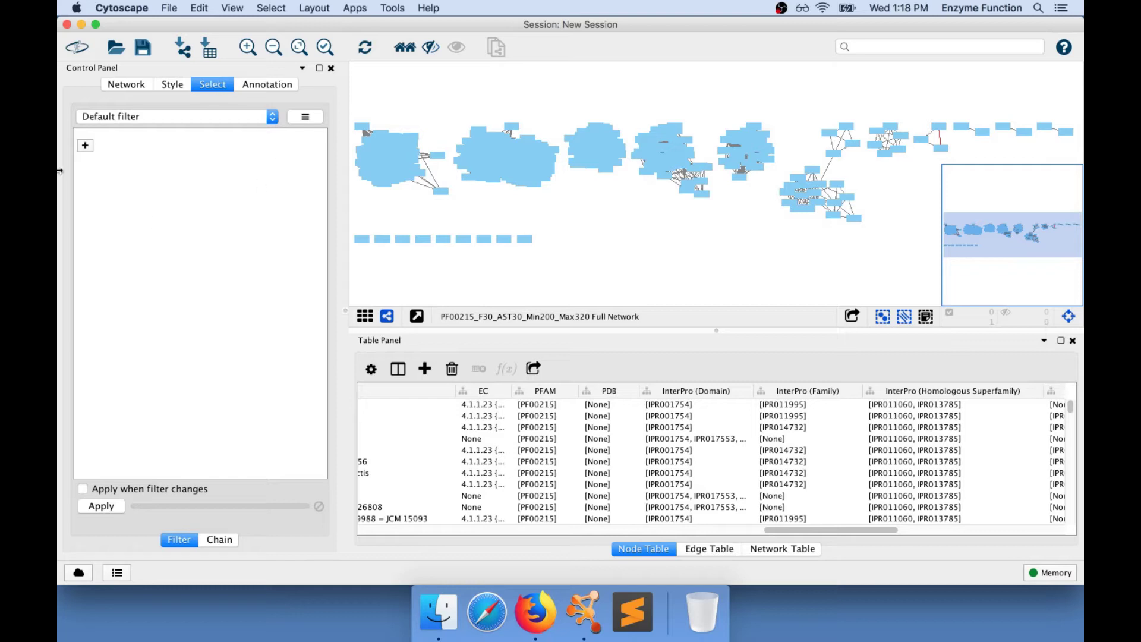
Add a Node: Species column filter matching 'Mycobacterium' and apply it, selecting 8 nodes
left_click(85, 146)
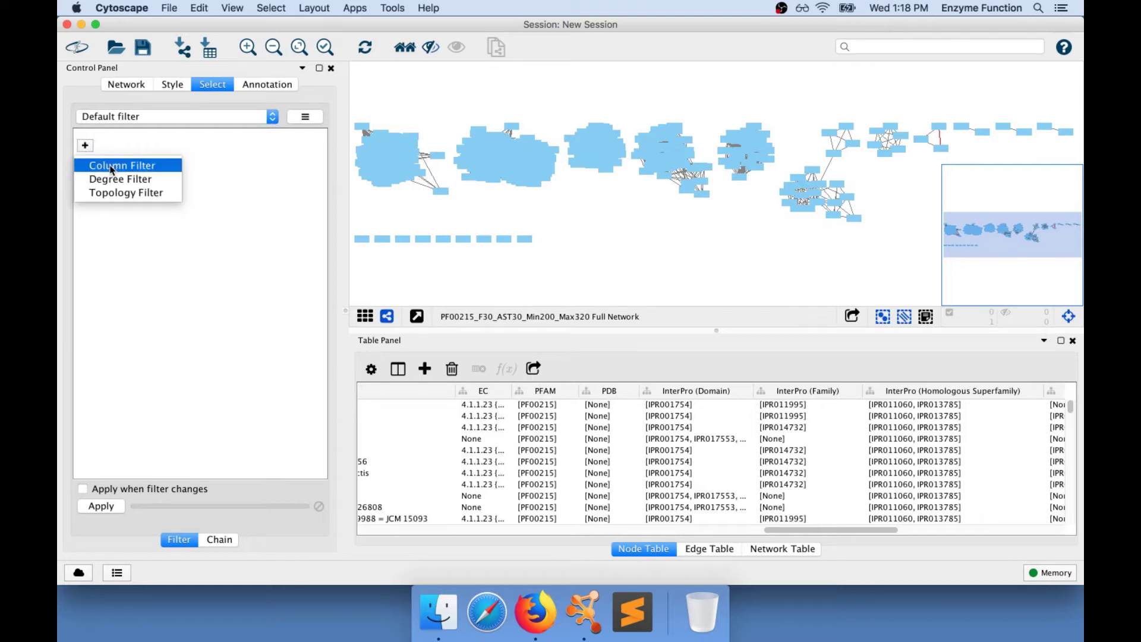
left_click(111, 169)
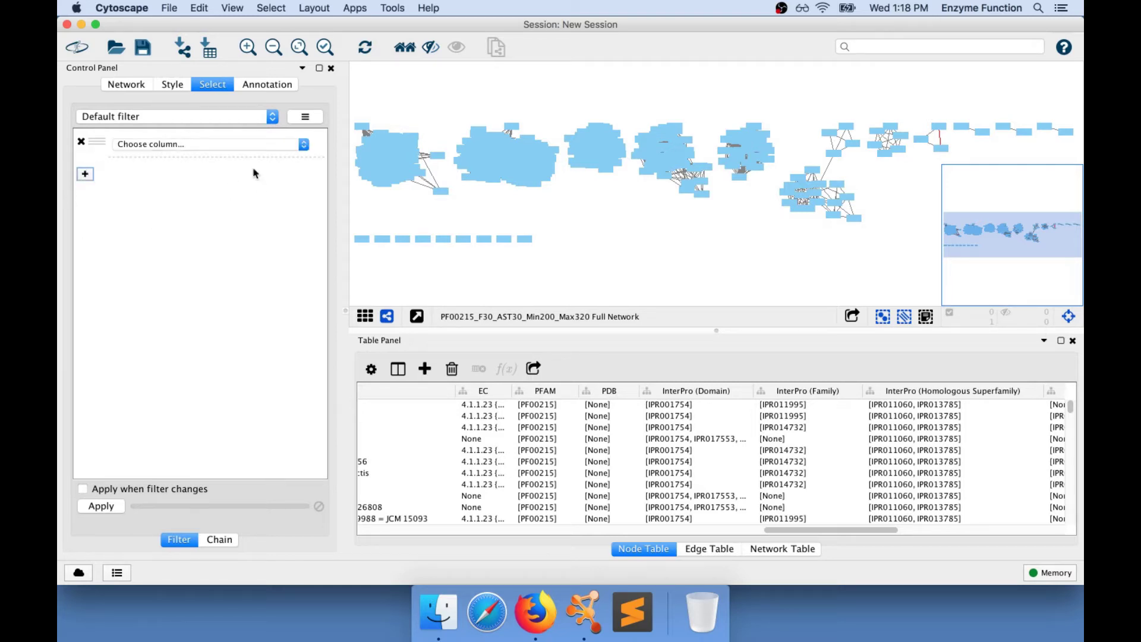
left_click_drag(781, 530, 702, 531)
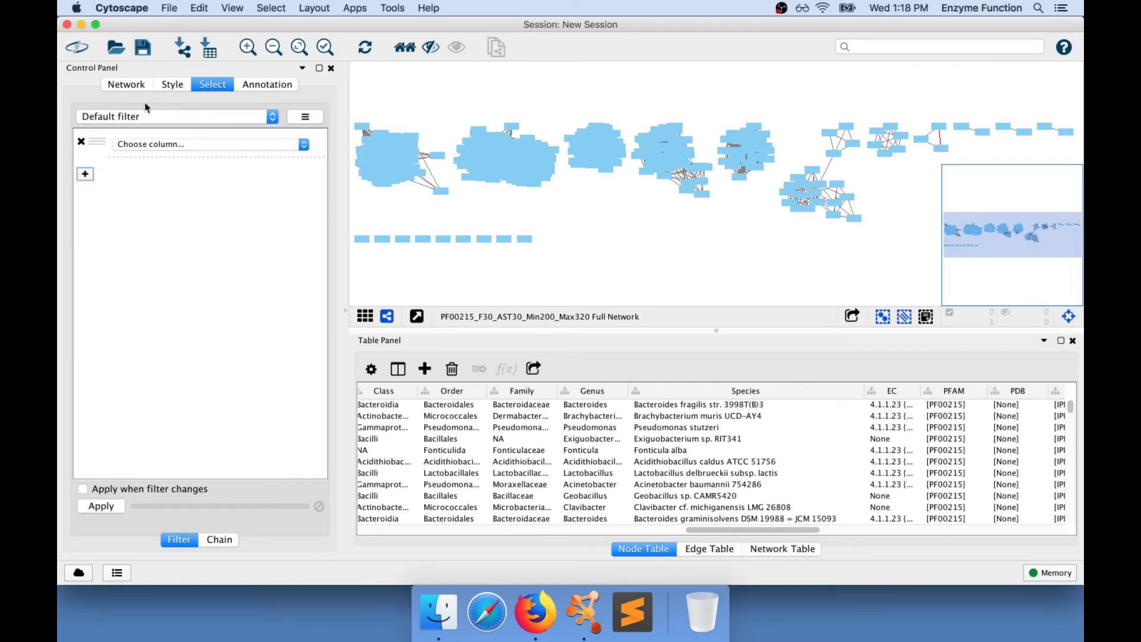
left_click(137, 144)
scroll(198, 224, "down", 5)
scroll(198, 224, "down", 6)
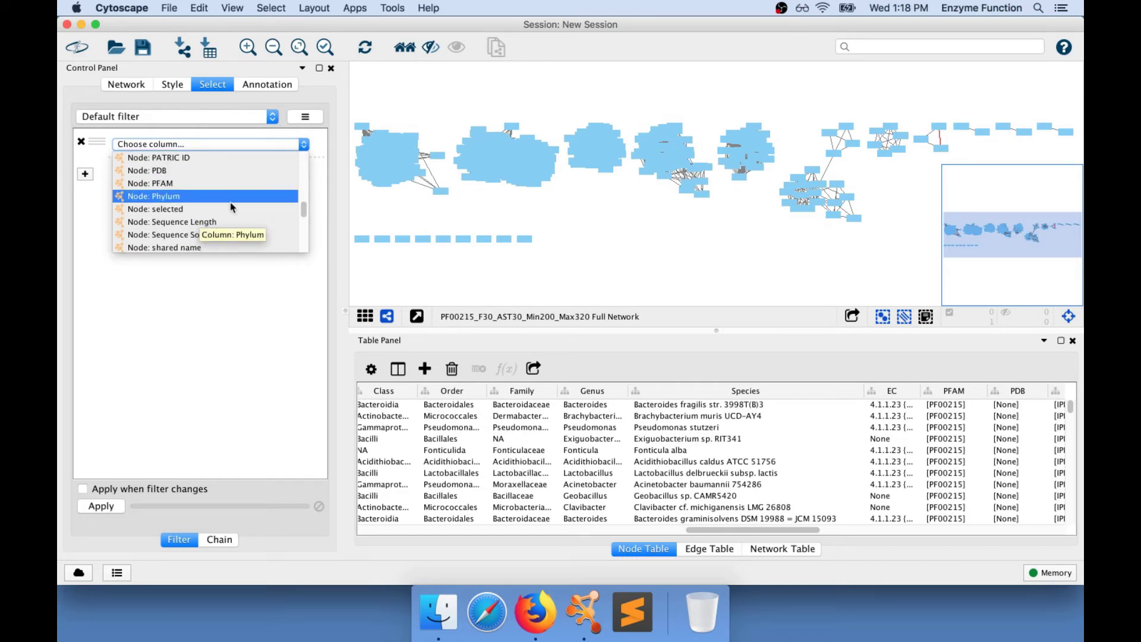
scroll(229, 214, "down", 3)
left_click(241, 218)
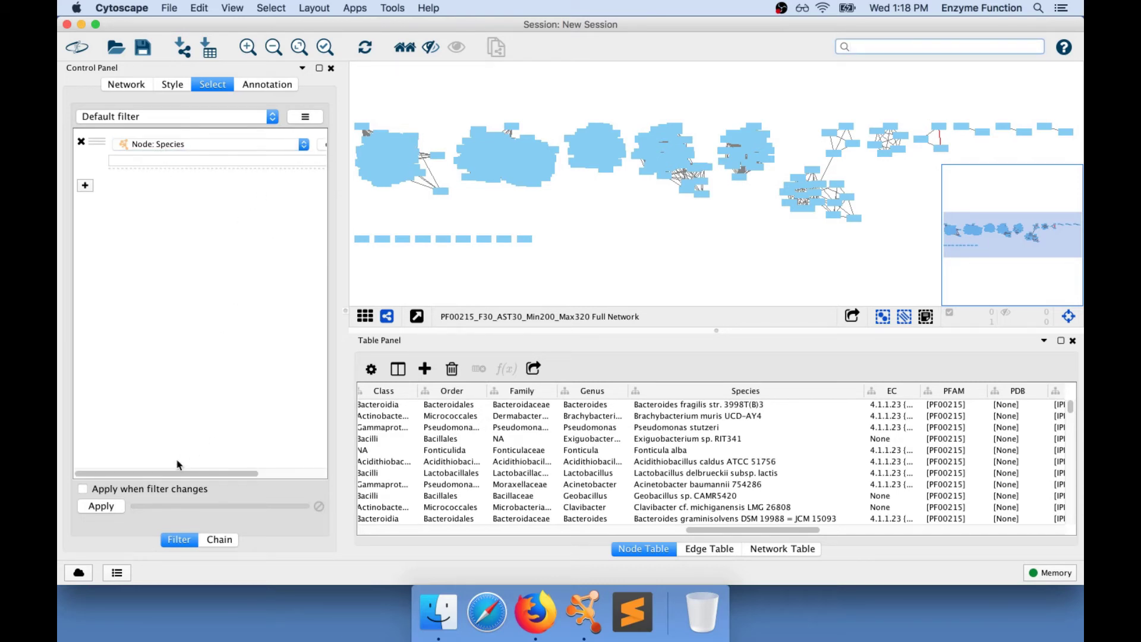
left_click_drag(179, 477, 156, 475)
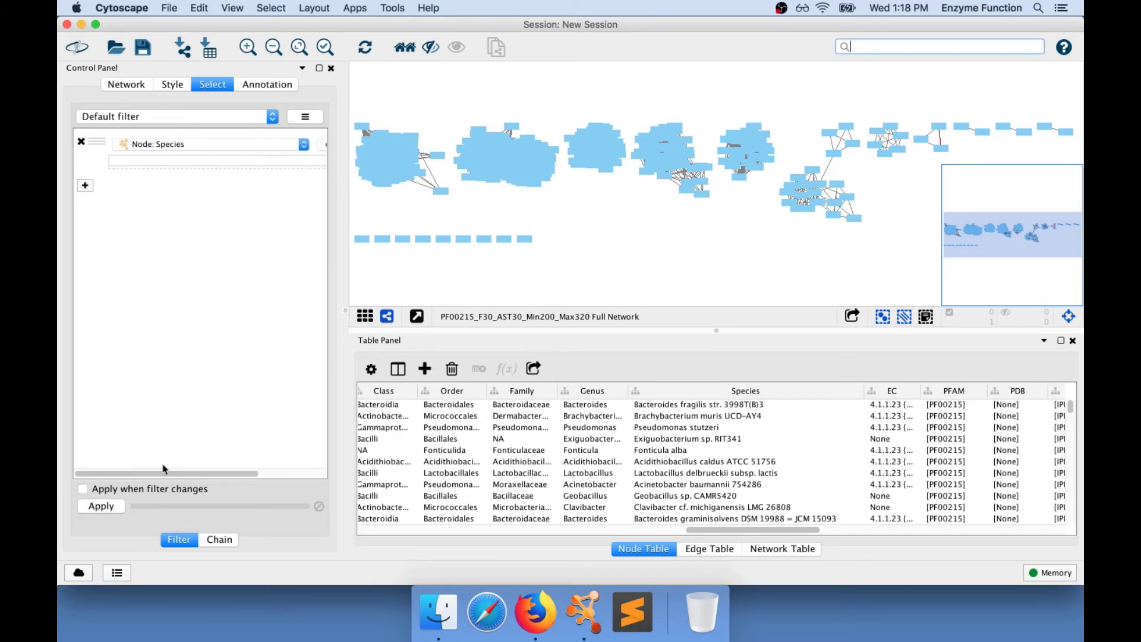
left_click(139, 161)
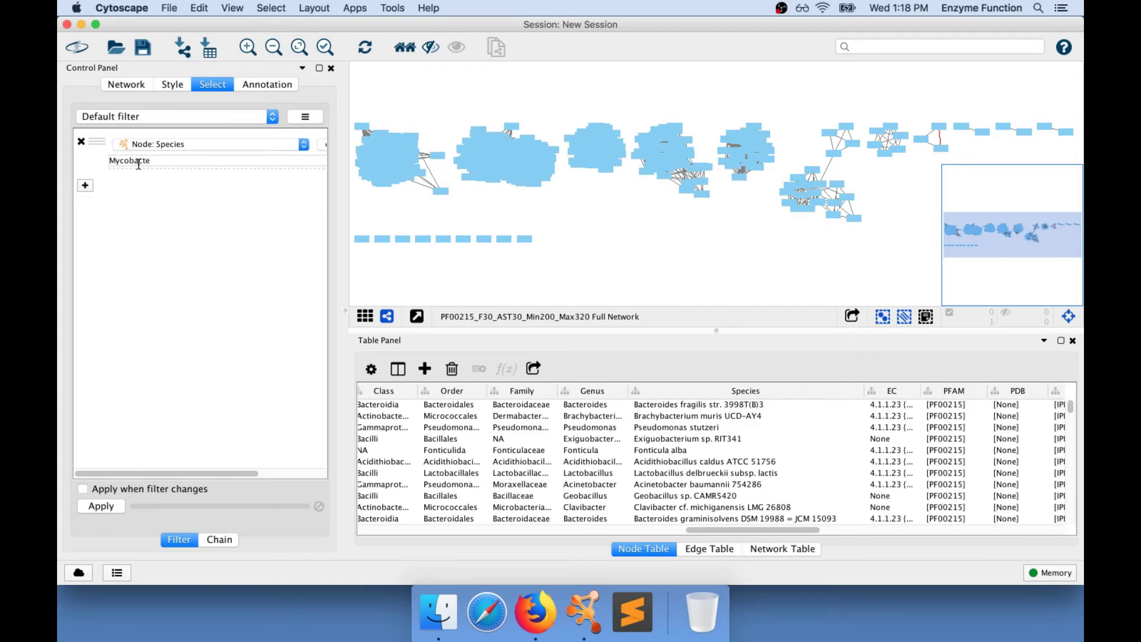
left_click(111, 508)
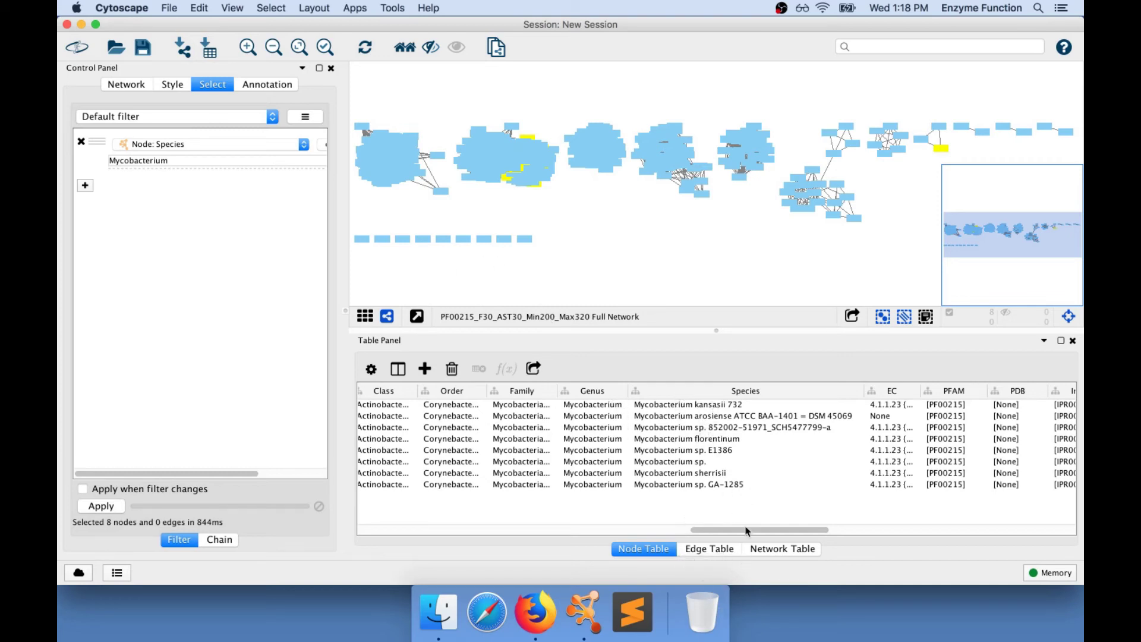
Scroll the Node Table back left, deselect the Mycobacterium nodes, and show the Annotation panel
left_click_drag(745, 531, 373, 551)
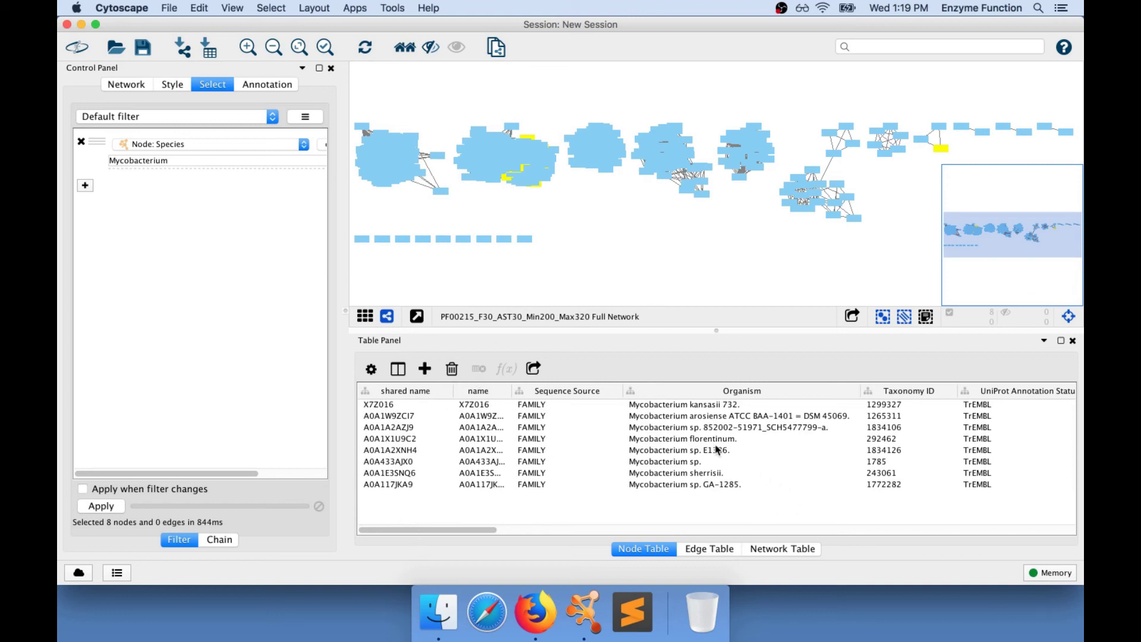
left_click(578, 278)
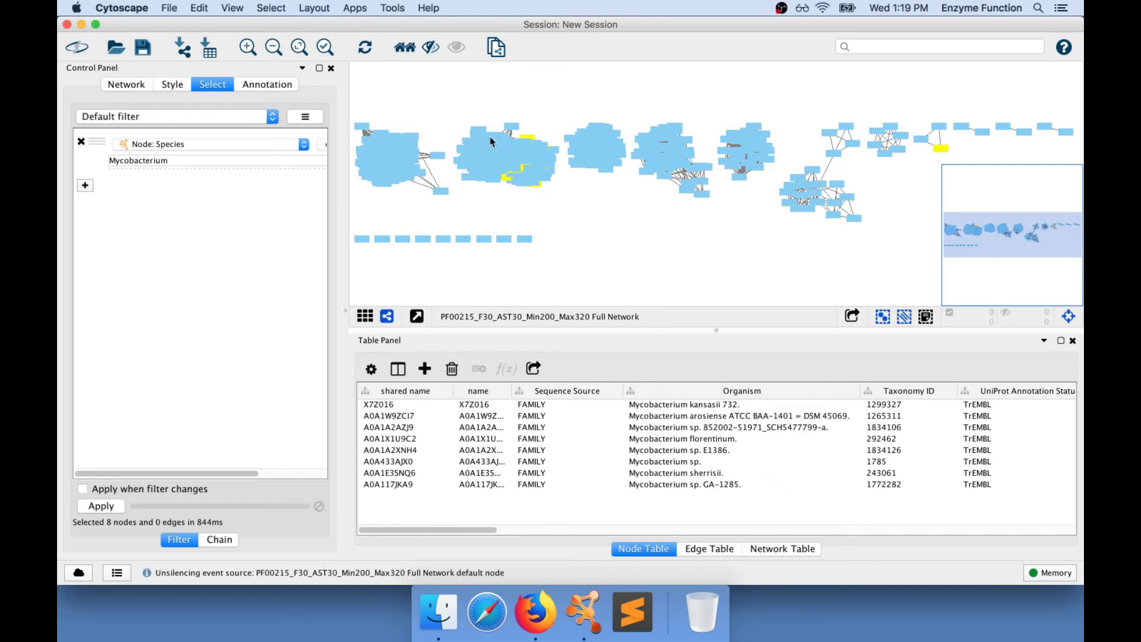
left_click(272, 89)
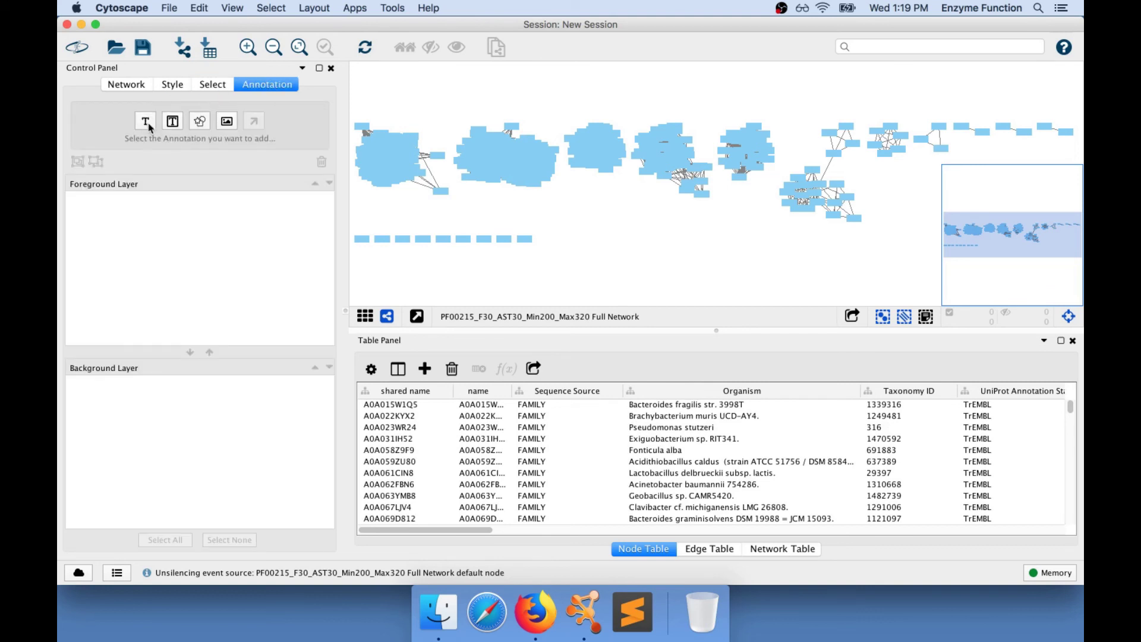